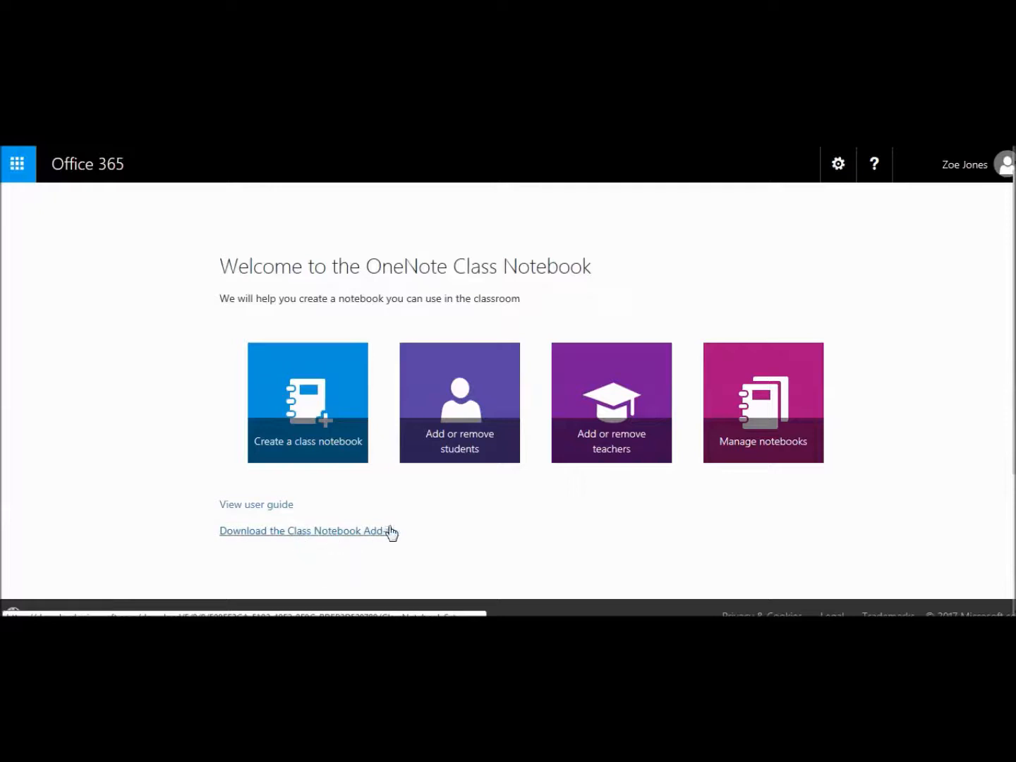
Start a new class notebook and place the cursor in the class name field.
click(326, 403)
click(411, 353)
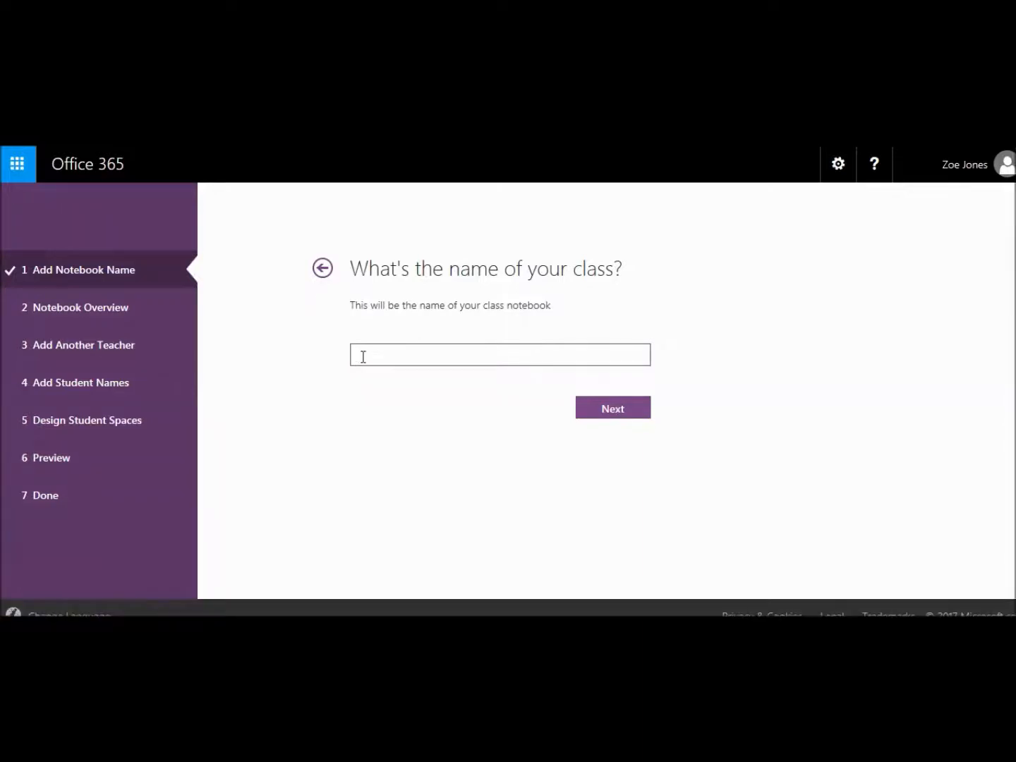
Name the class notebook 'Staff Training OneNote' and continue to the overview.
text(Staff Training OneNote)
click(601, 411)
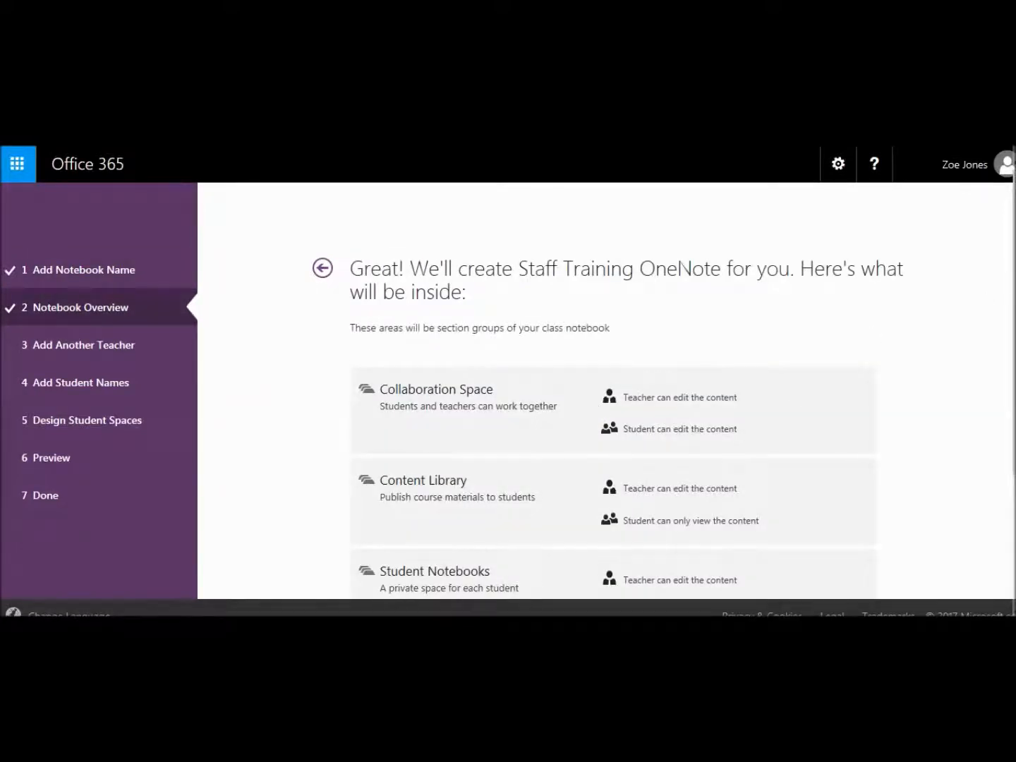
Review the Collaboration Space, Content Library and Student Notebooks section groups, then continue.
scroll(780, 315, down, 2)
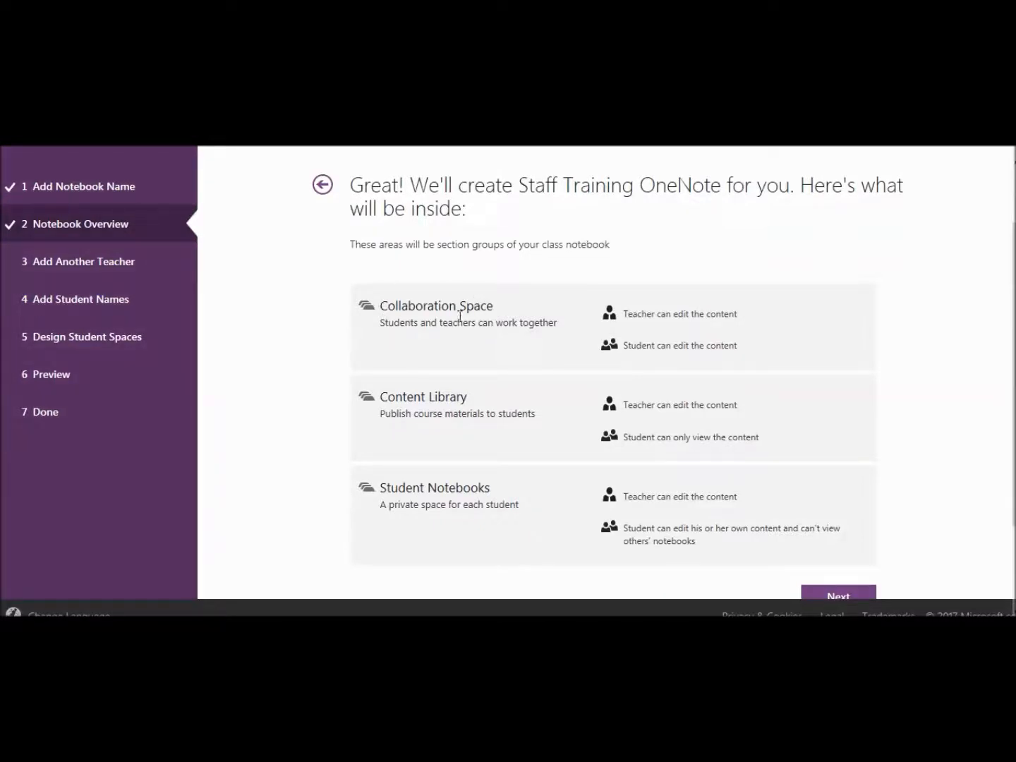
drag(499, 312, 420, 311)
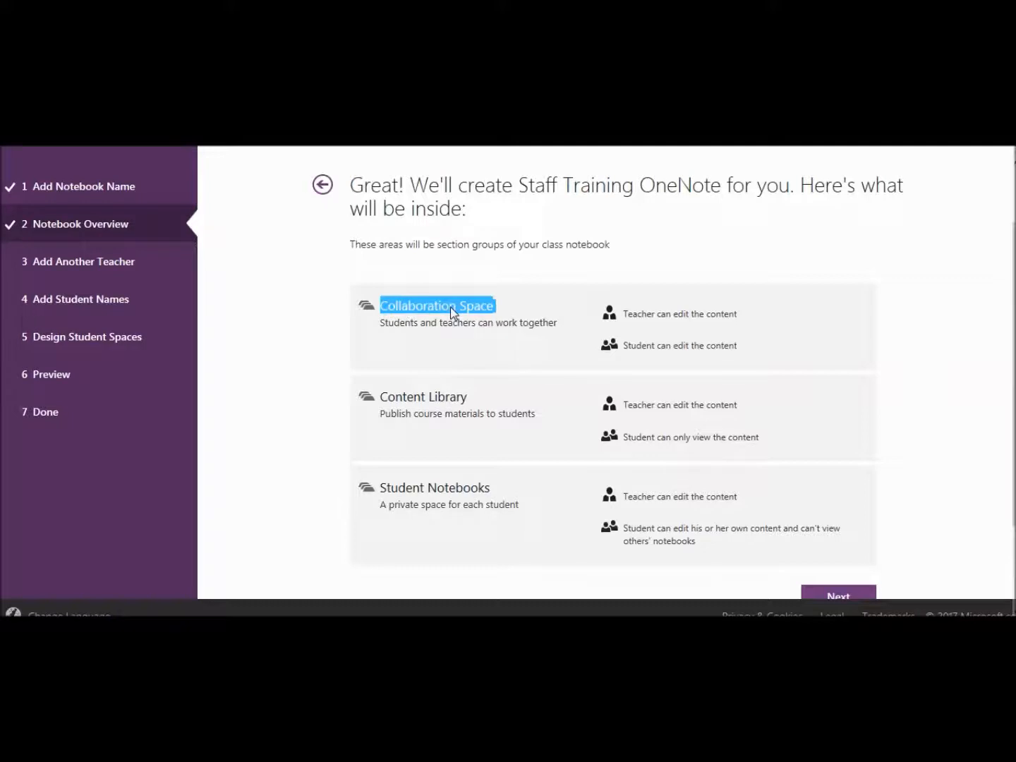
drag(474, 399, 388, 397)
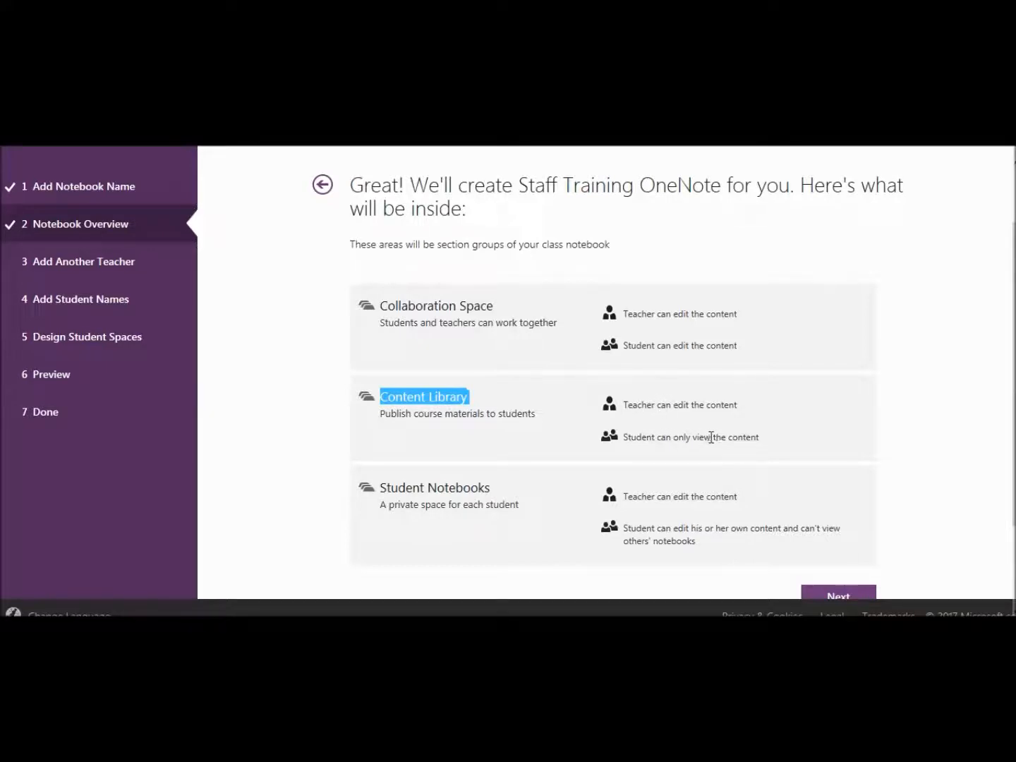
drag(494, 489, 384, 492)
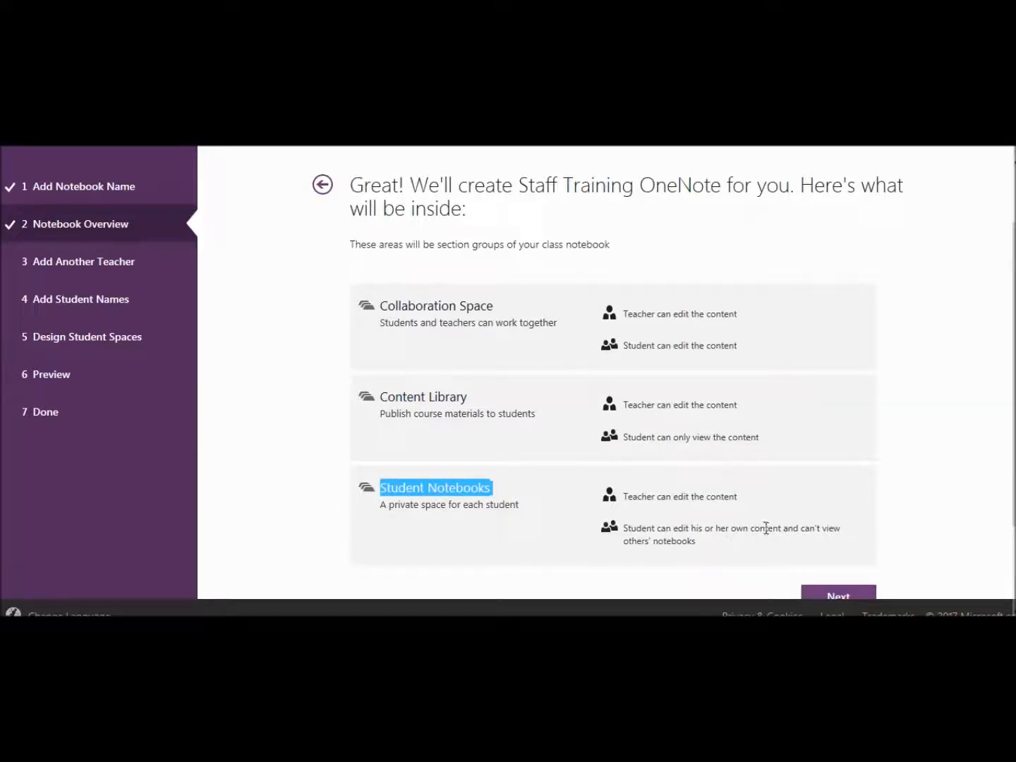
click(829, 599)
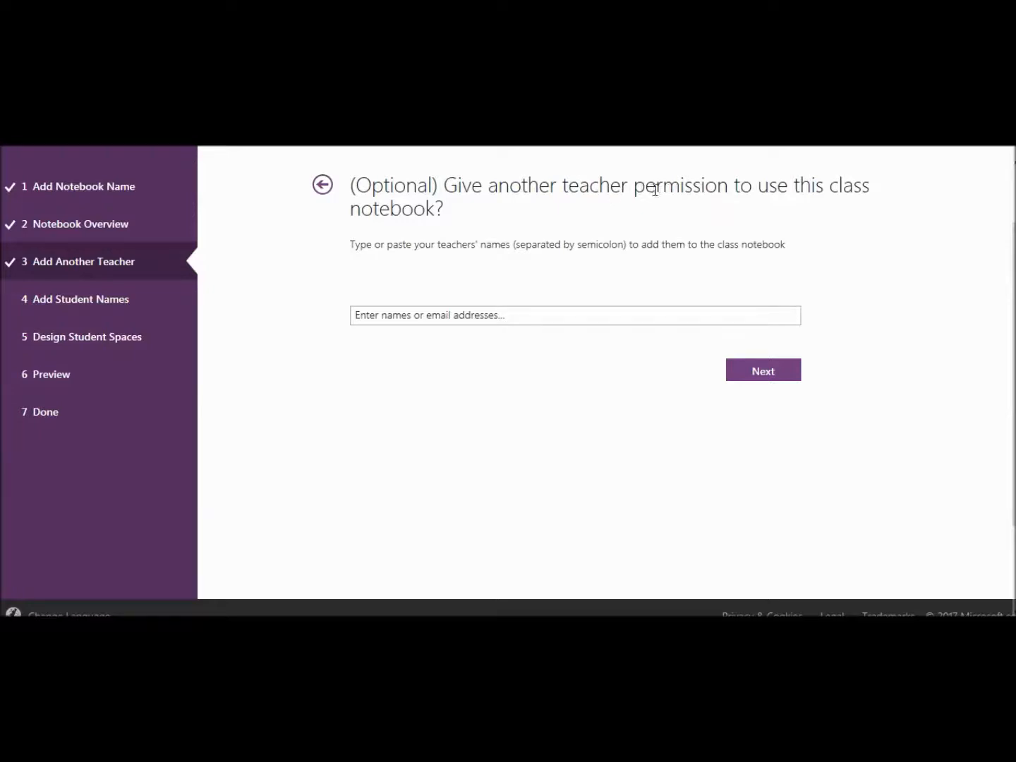
Add two co-teachers by entering each teacher's name and accepting the suggestion, then continue.
click(517, 316)
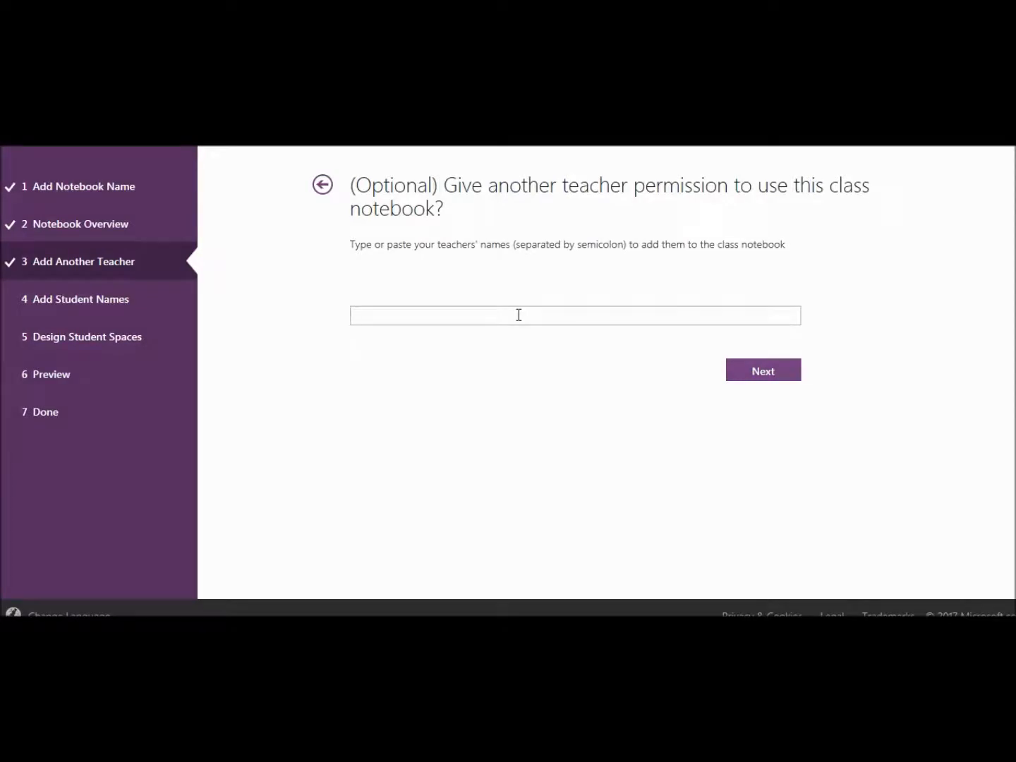
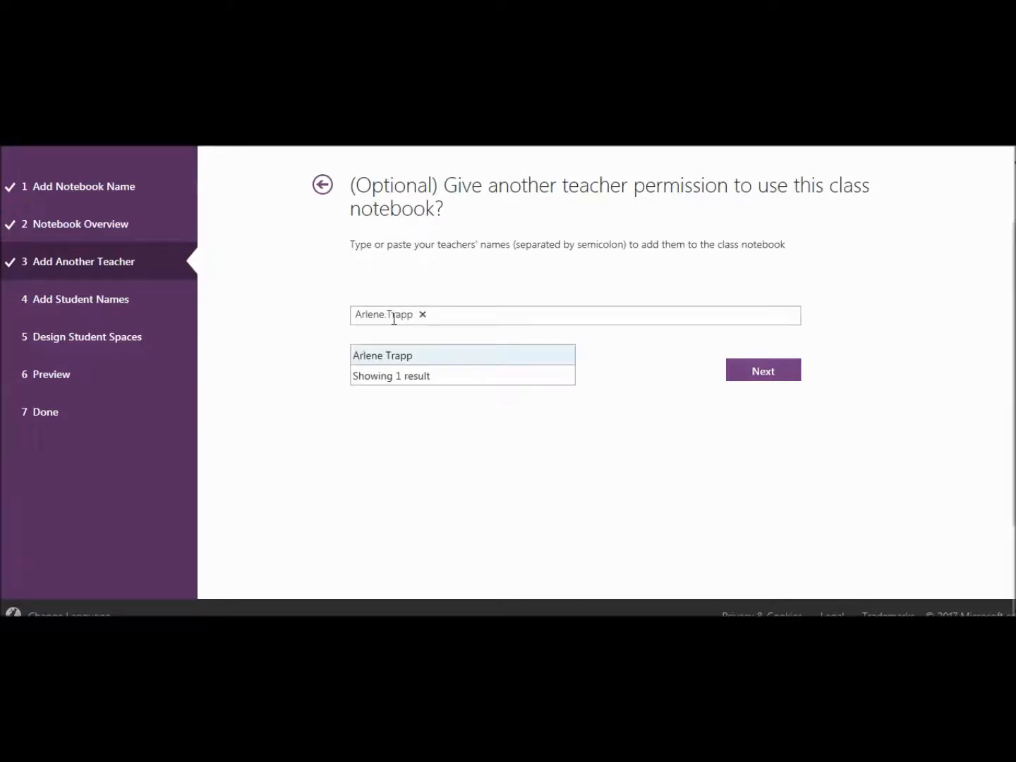
click(385, 358)
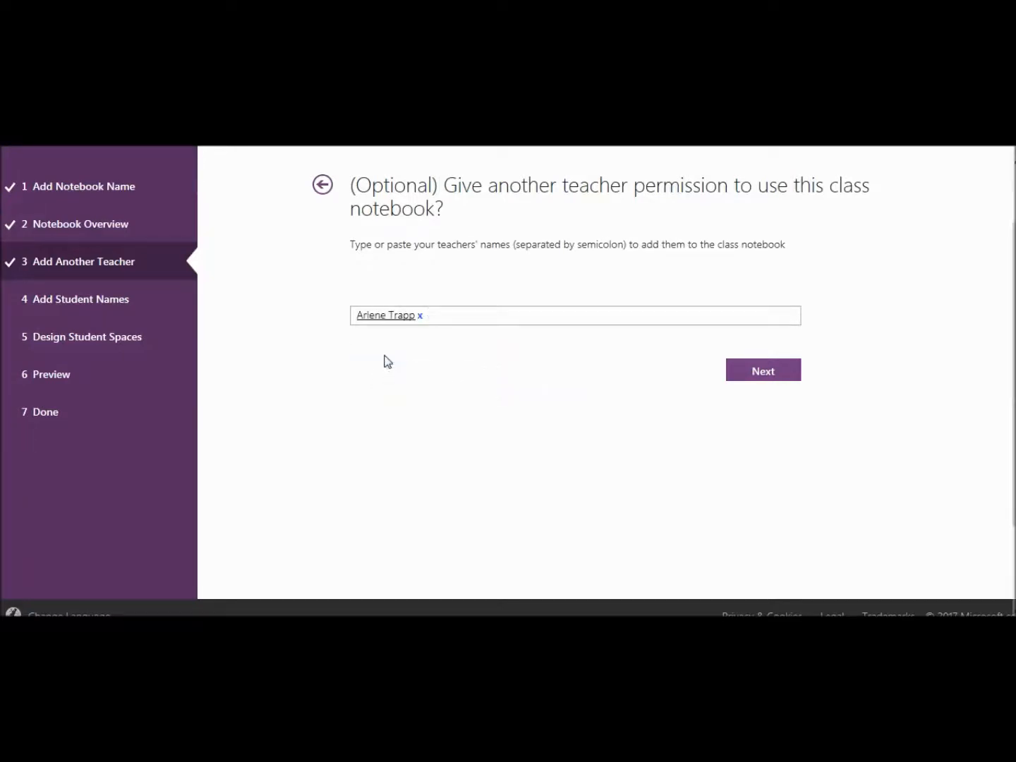
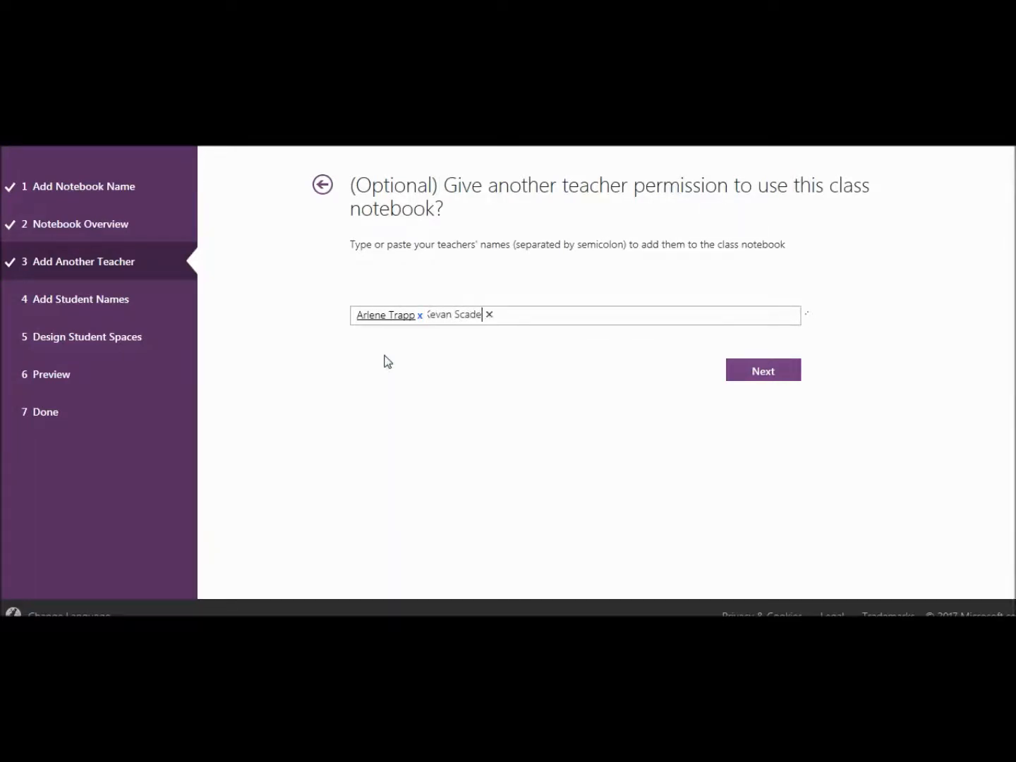
click(401, 357)
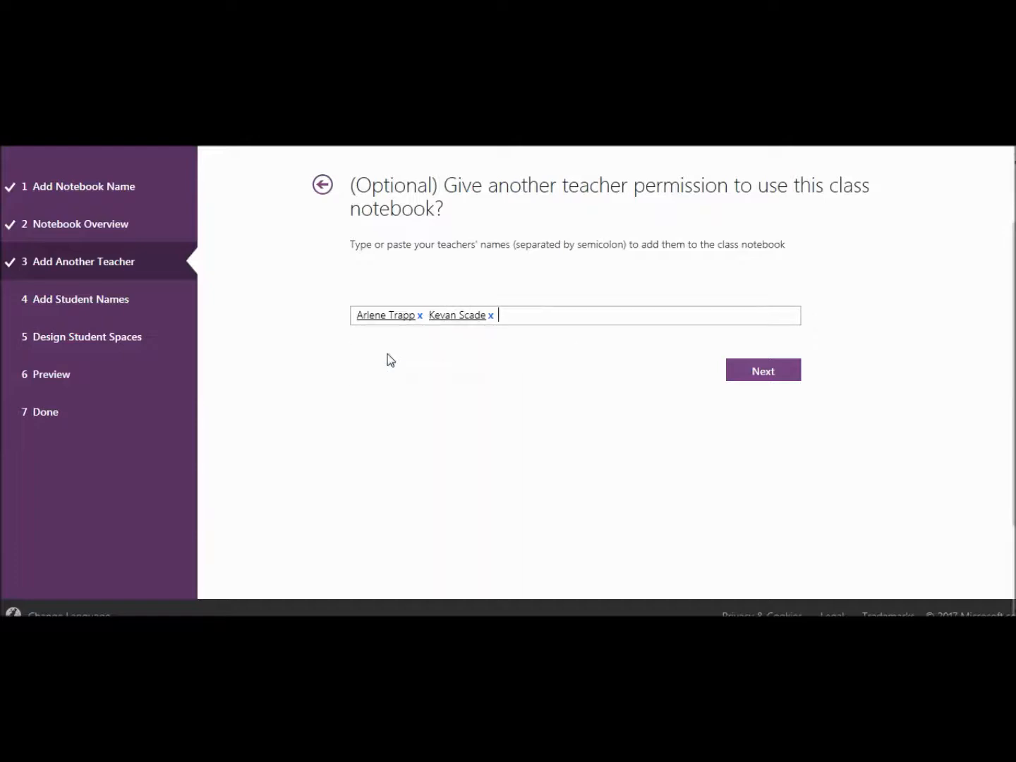
click(757, 371)
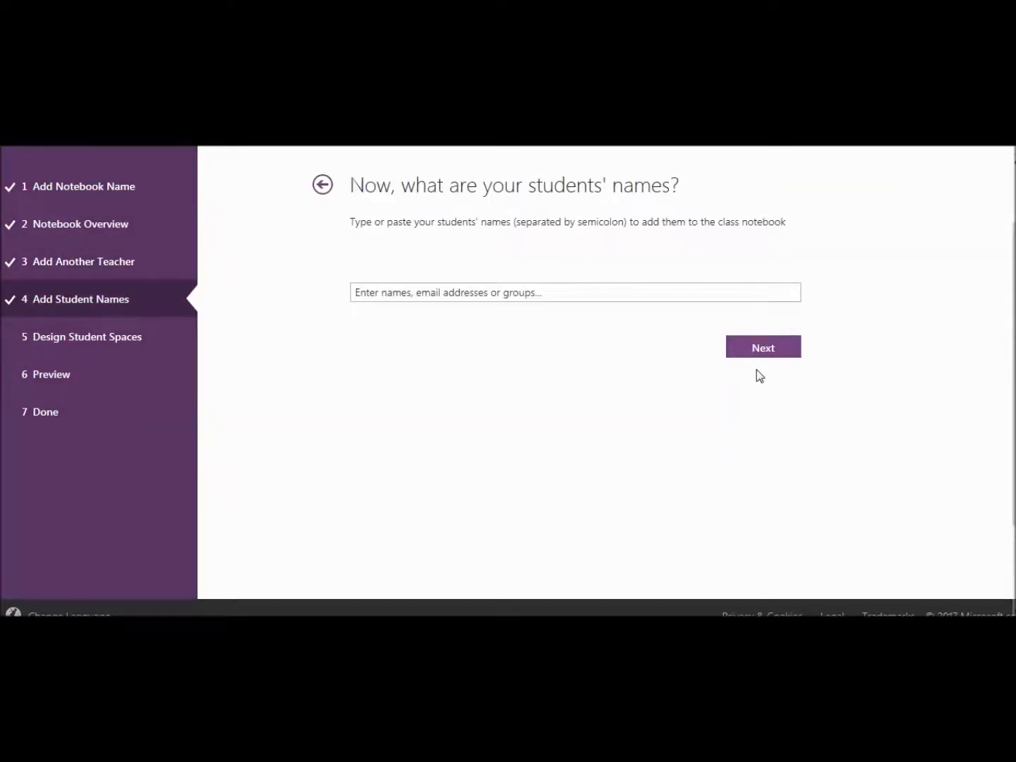
Add one student by entering the student's name and accepting the suggestion, then continue.
click(535, 291)
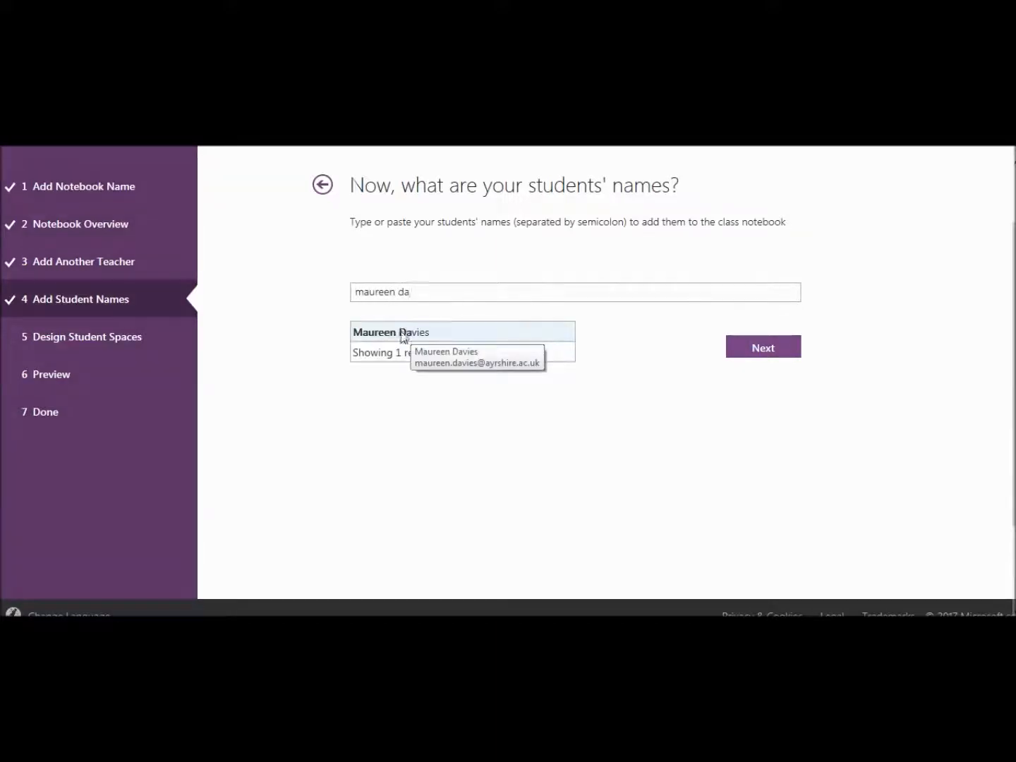
click(404, 333)
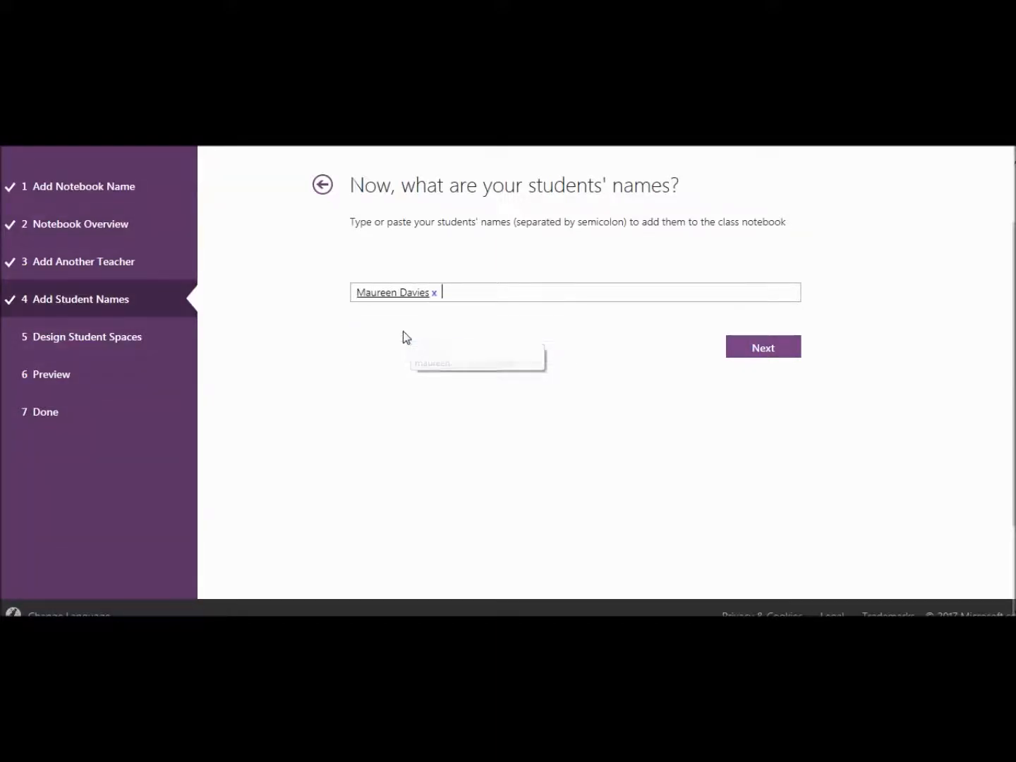
click(761, 349)
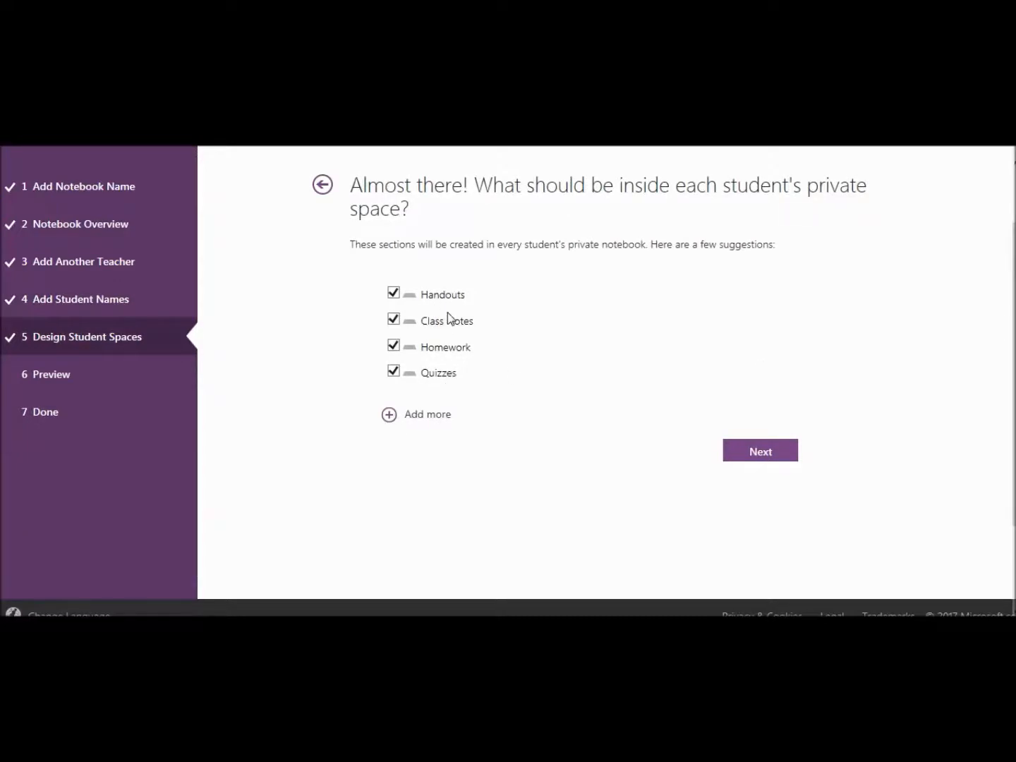
Remove Handouts and Class Notes from the student sections, leaving Homework and Quizzes.
click(396, 295)
click(395, 321)
click(753, 454)
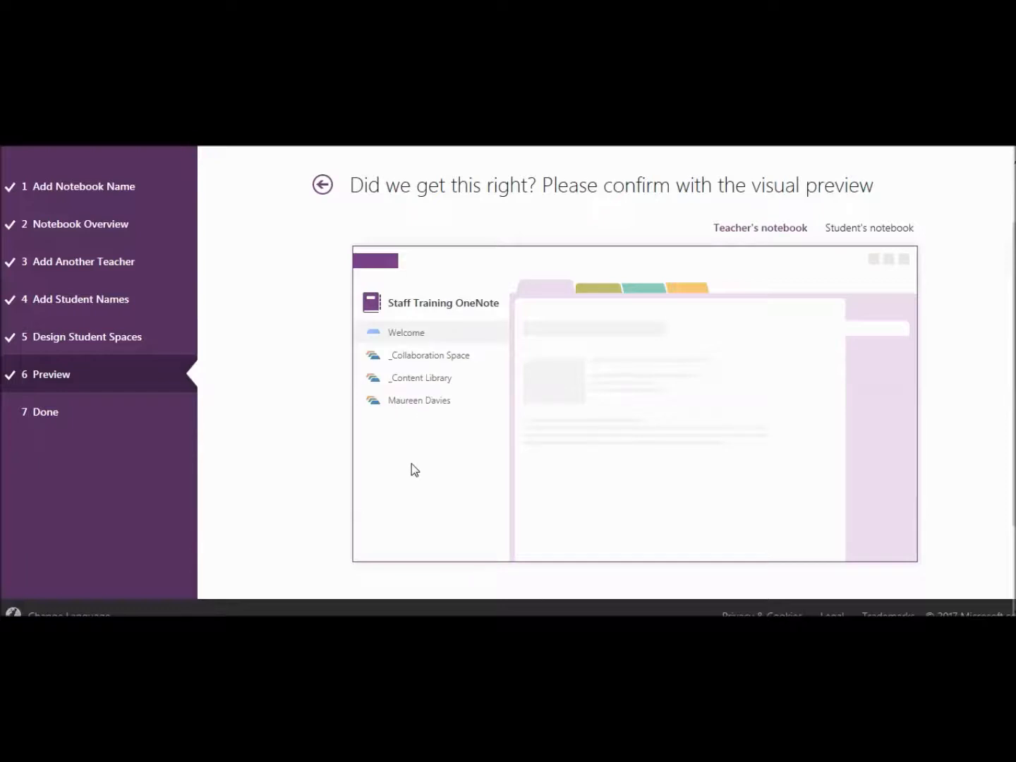
Preview the Student's notebook view and create the Staff Training OneNote notebook.
click(850, 233)
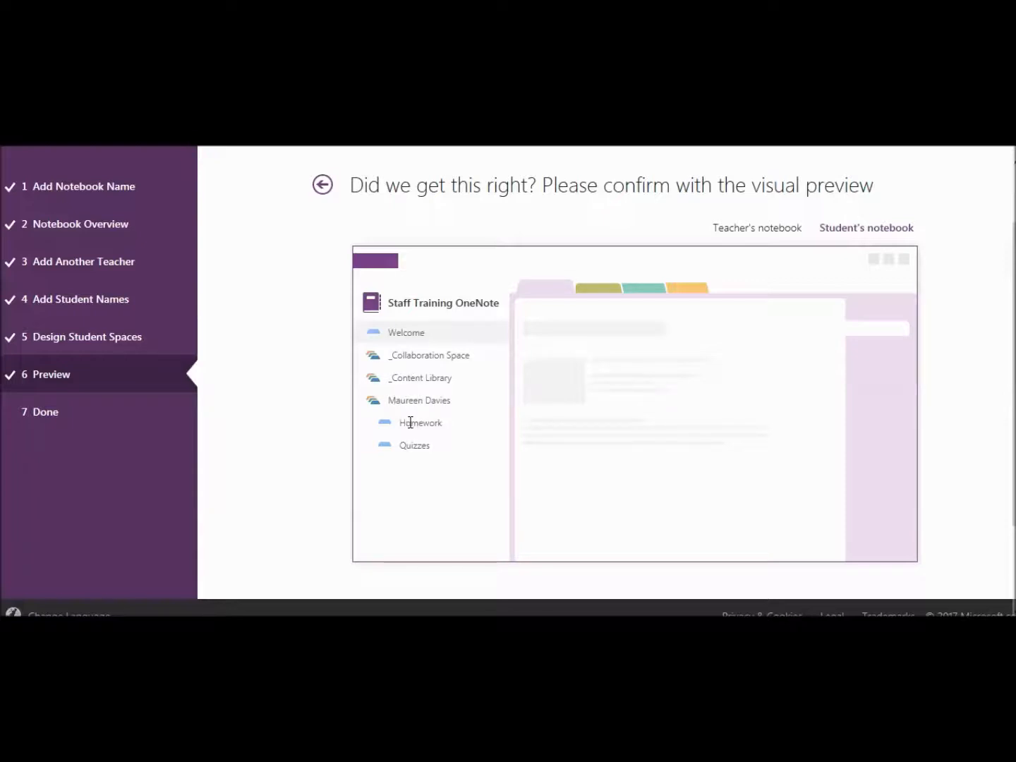
scroll(416, 447, down, 2)
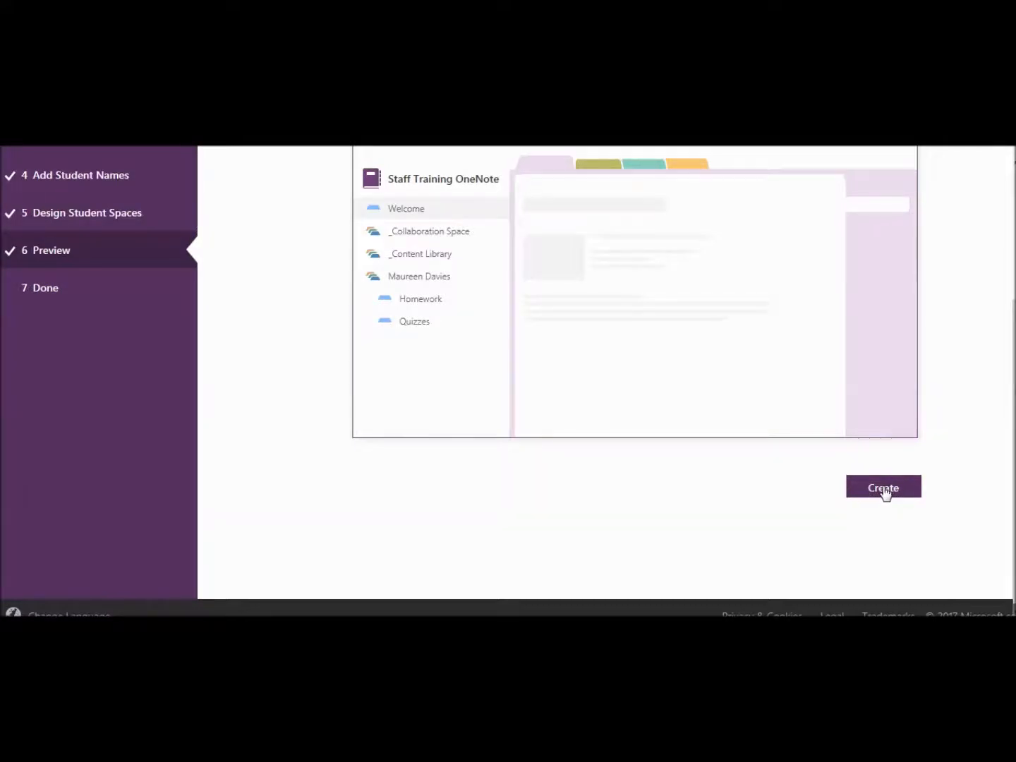
click(884, 491)
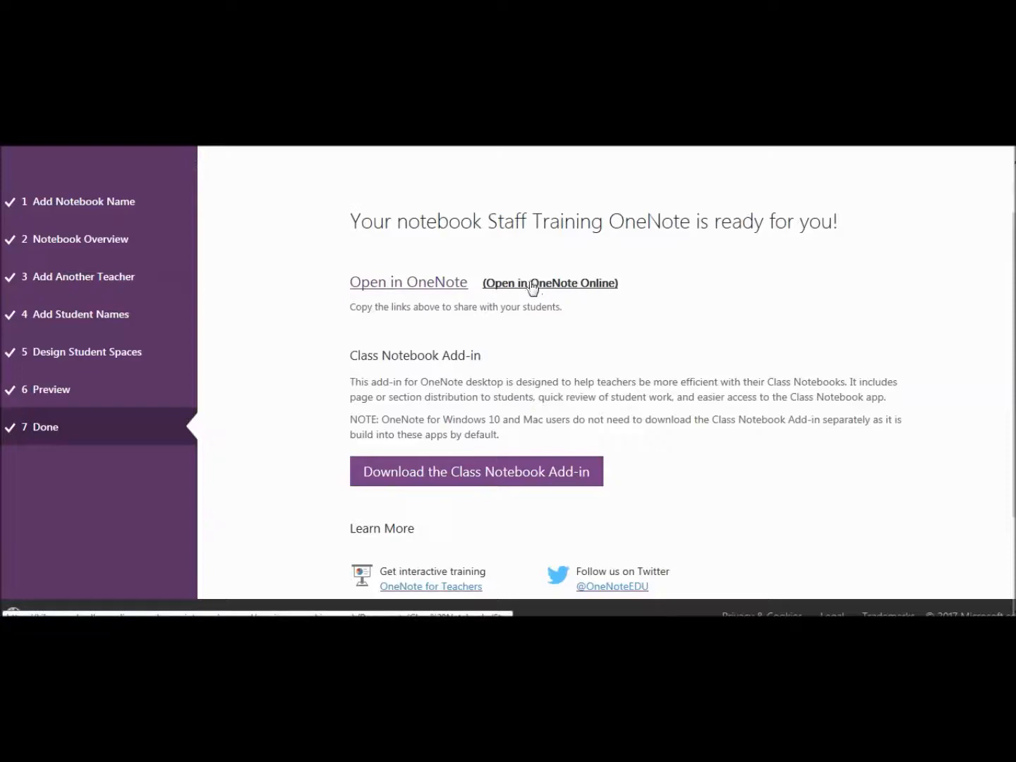
Open the new notebook in OneNote Online via the Done page link.
click(568, 284)
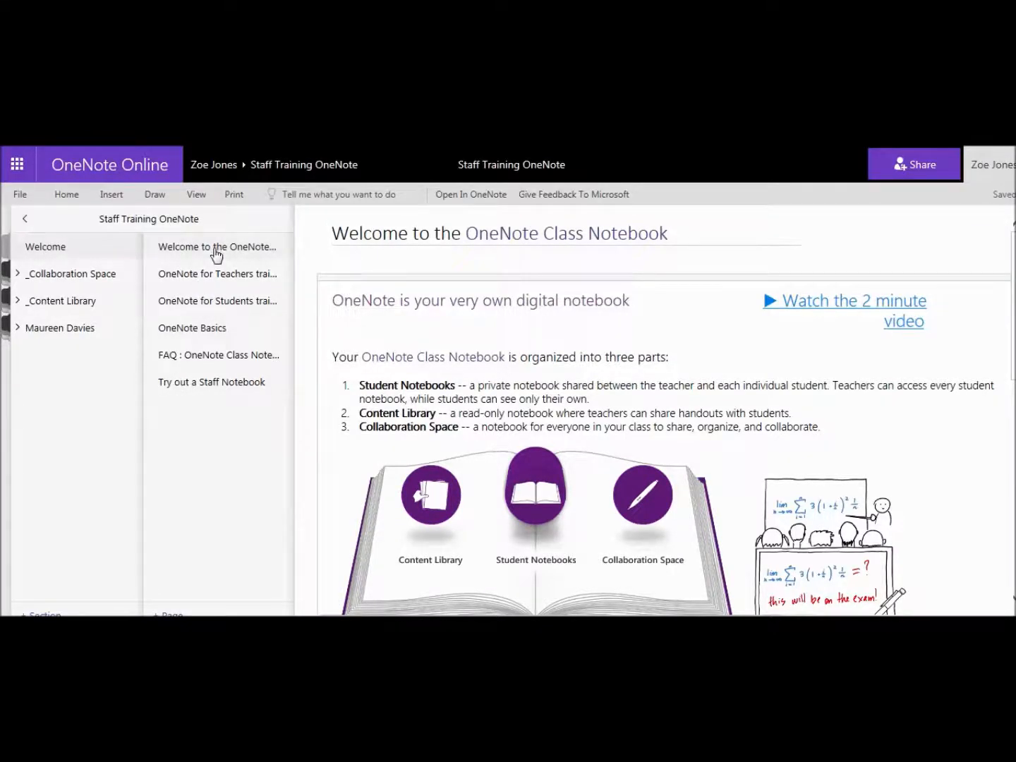
Browse the Teachers, Students, Basics, FAQ and Try out a Staff Notebook pages in turn.
click(217, 277)
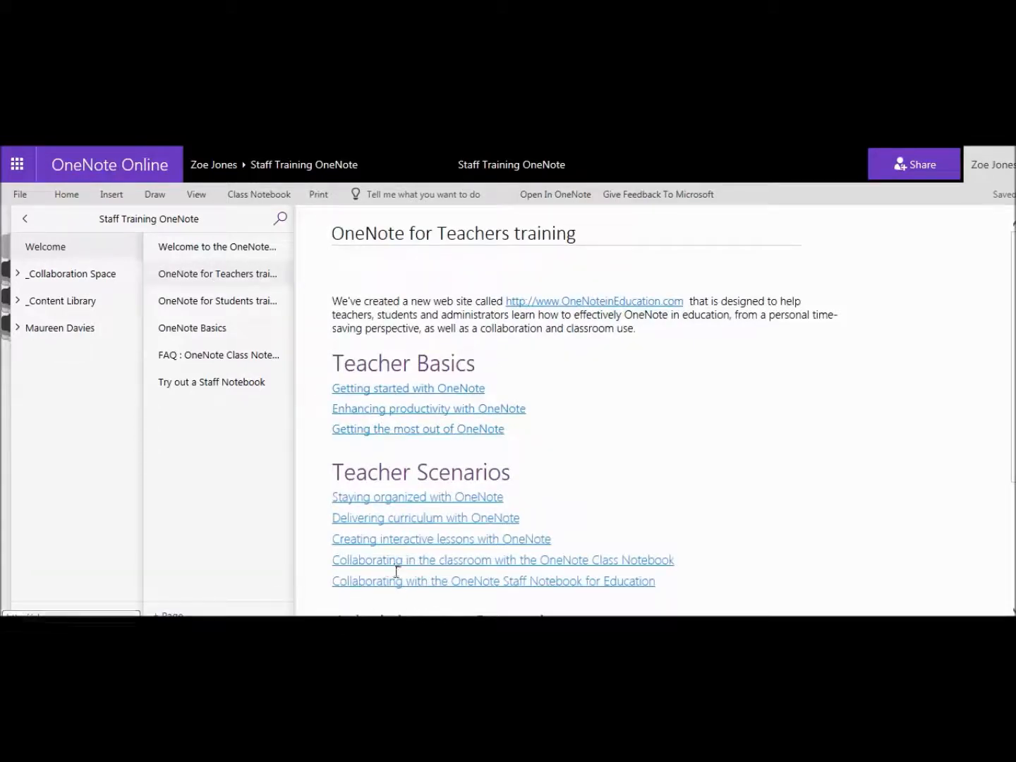
click(214, 305)
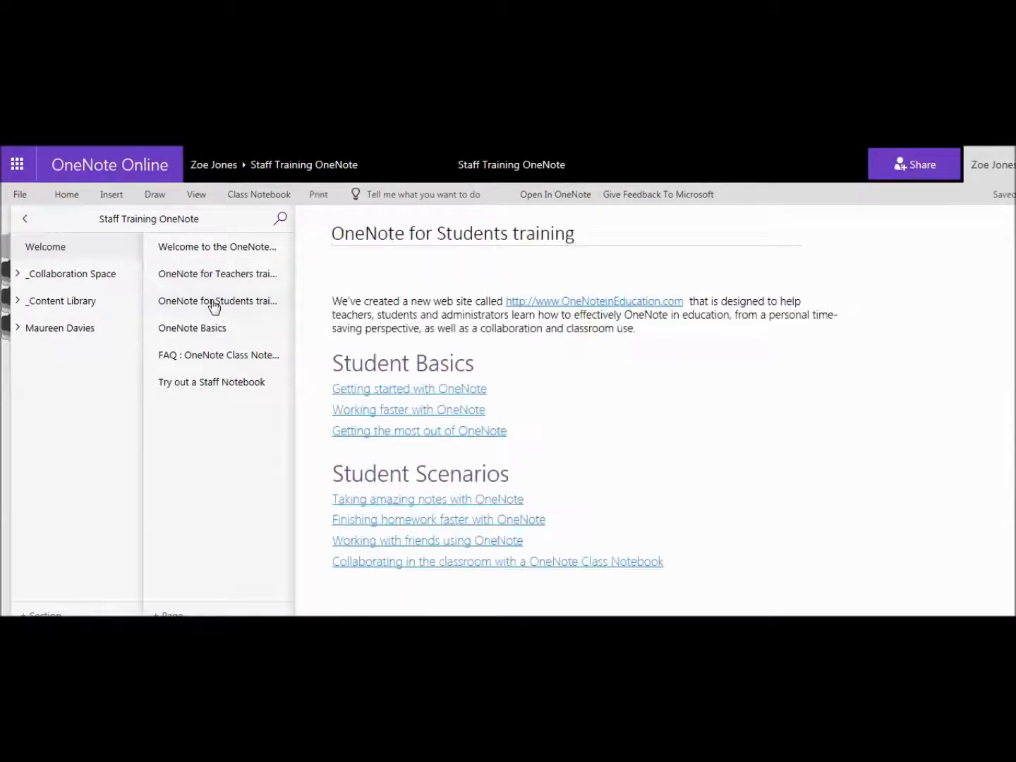
click(204, 338)
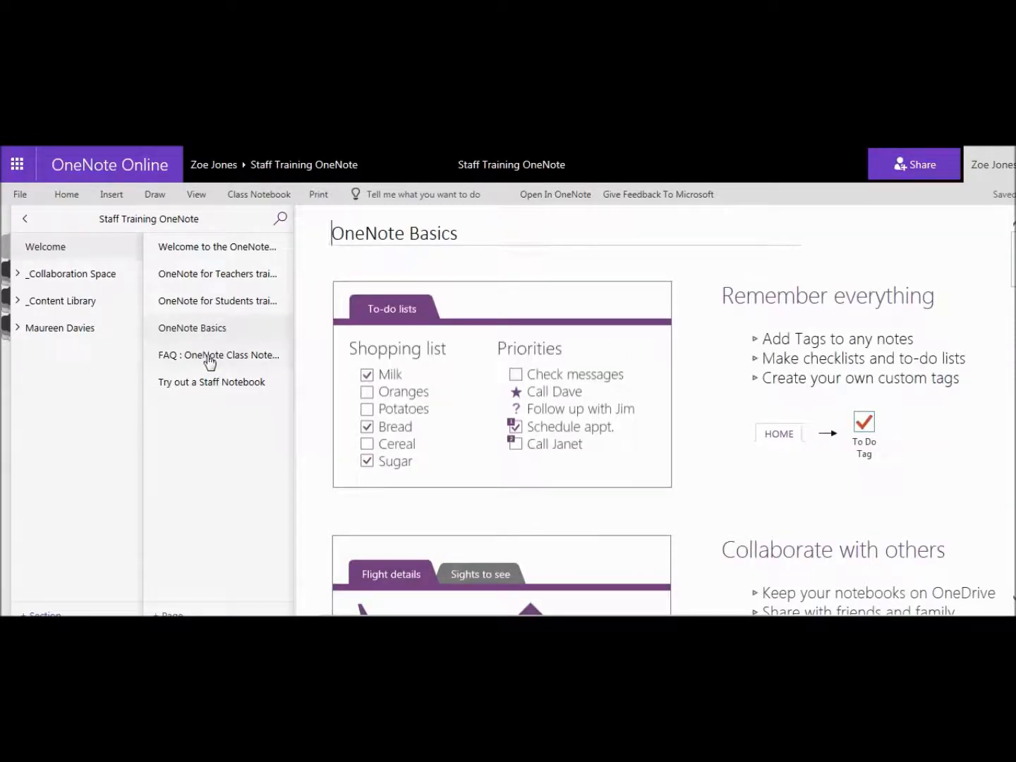
click(208, 361)
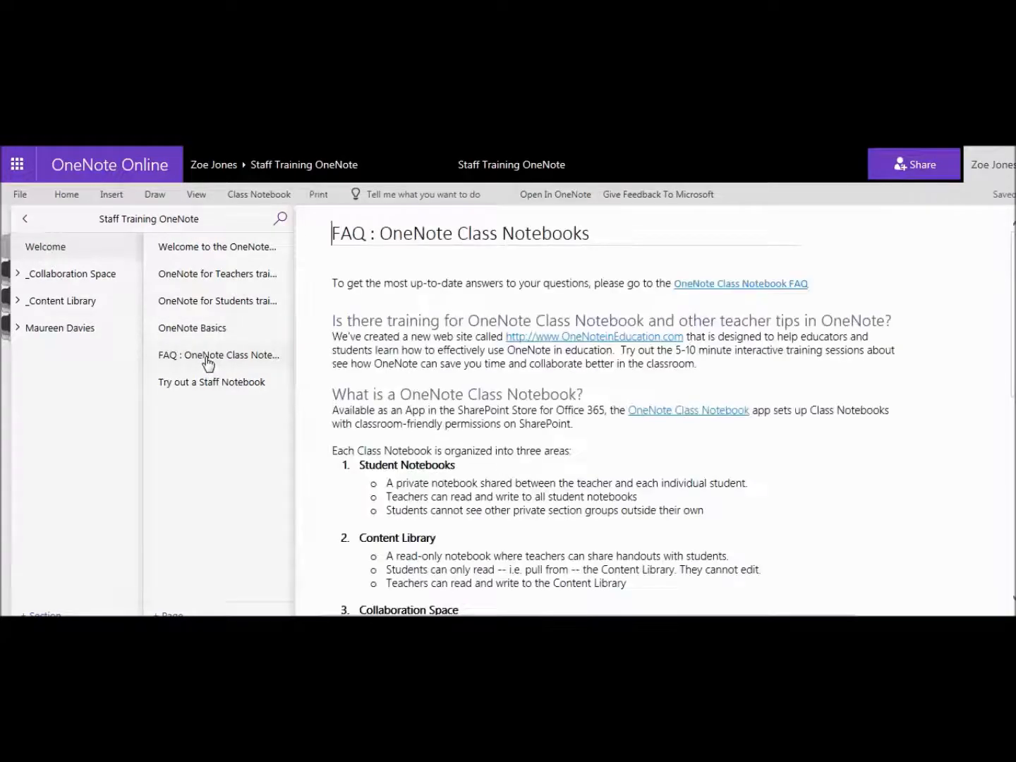
click(220, 384)
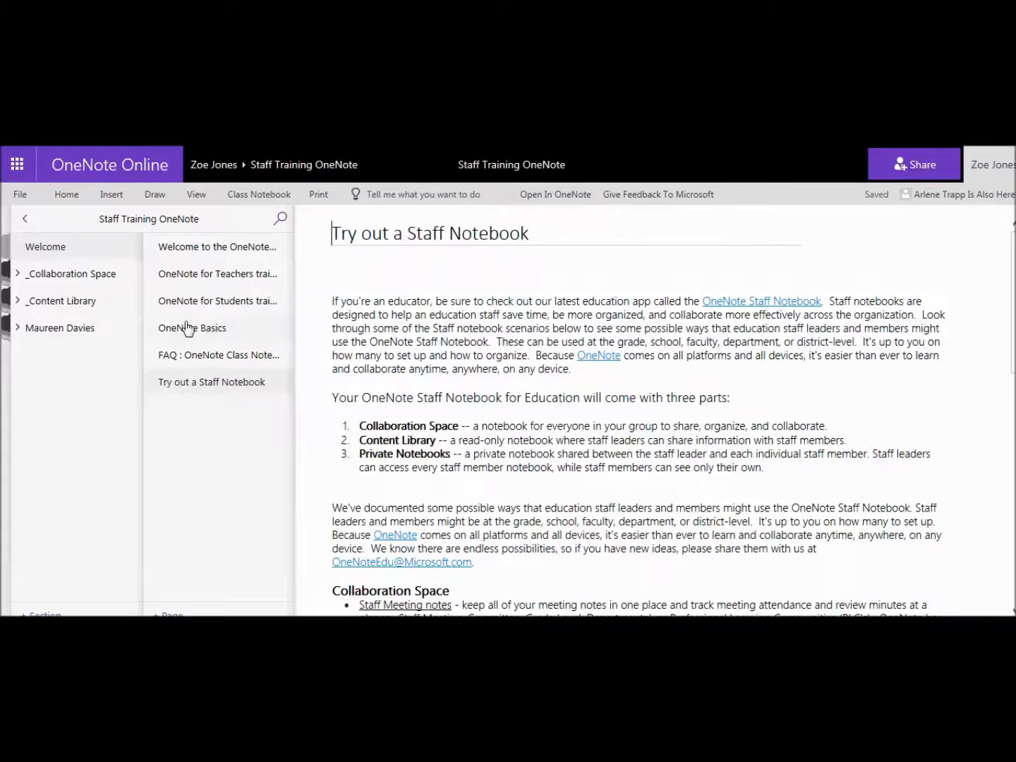
Delete the Welcome, OneNote for Teachers and OneNote for Students pages.
right_click(201, 247)
click(248, 299)
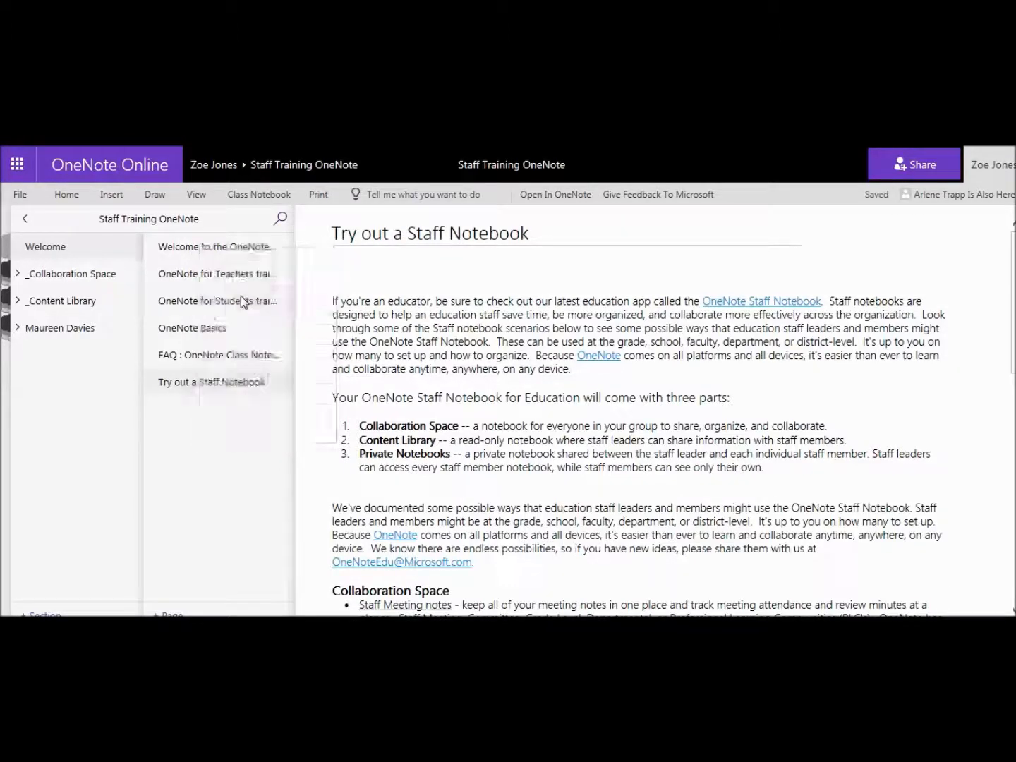
click(565, 445)
right_click(240, 243)
click(276, 292)
click(560, 442)
right_click(240, 244)
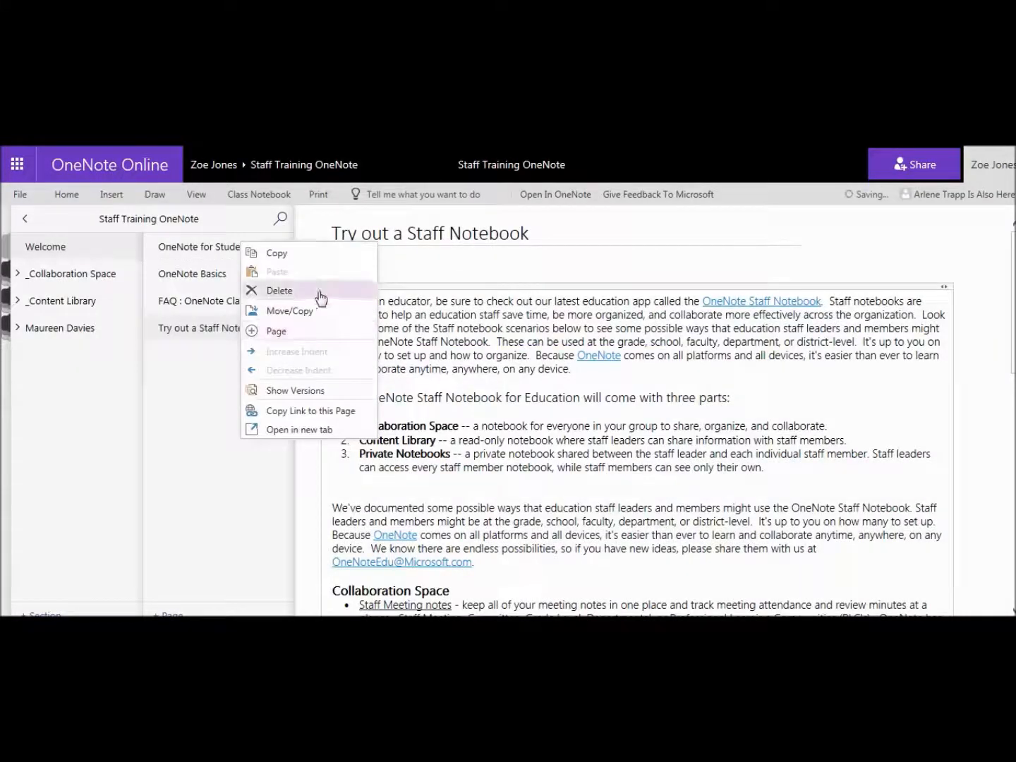
click(319, 292)
click(563, 444)
Delete the OneNote Basics, FAQ and Try out a Staff Notebook pages.
right_click(207, 245)
click(245, 292)
click(561, 445)
right_click(243, 245)
click(283, 290)
click(578, 446)
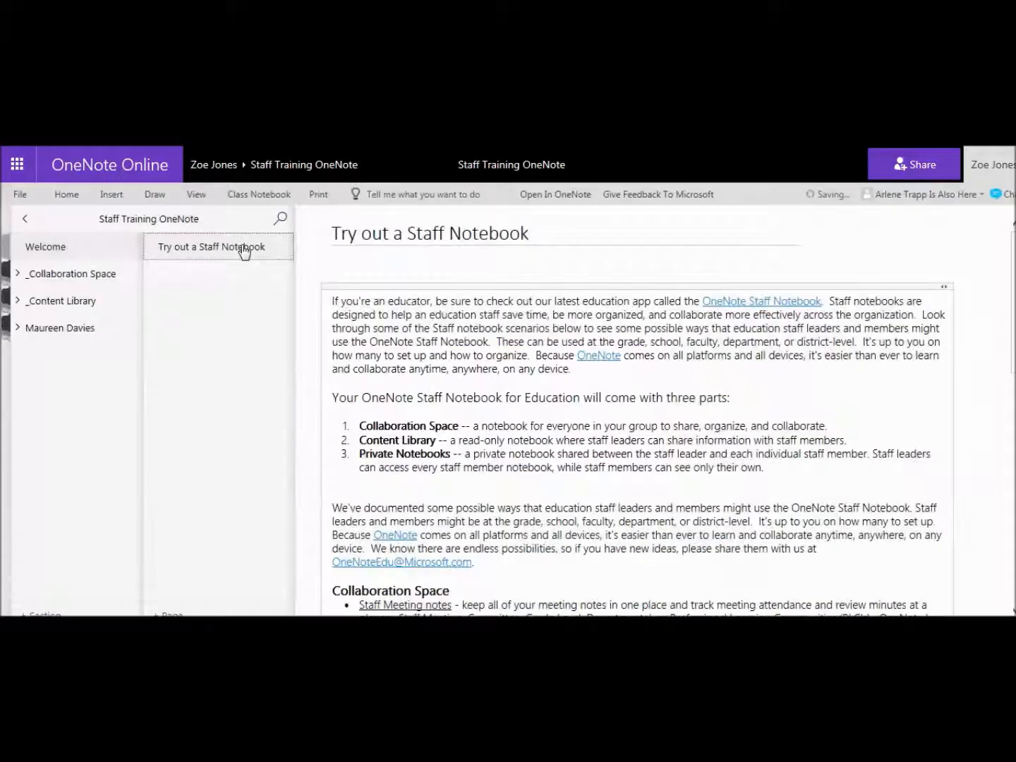
right_click(241, 247)
click(284, 290)
click(562, 445)
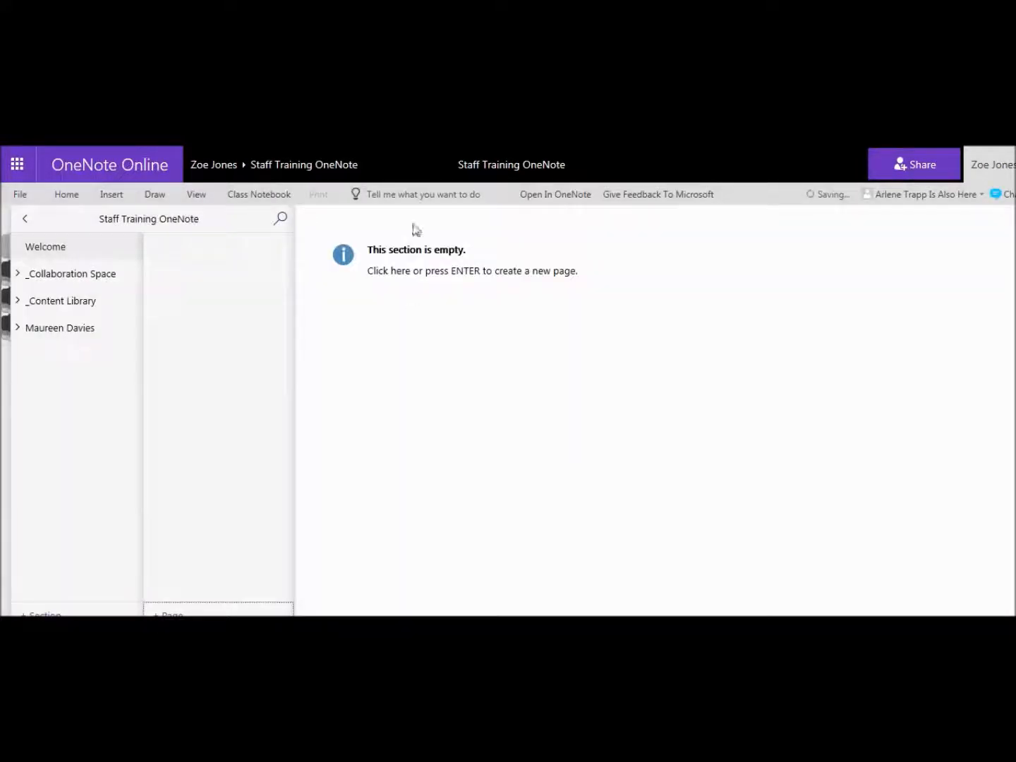
Write the 'Welcome to OneNote!!!' page with the greeting 'Hi Everyone! Hope this video helps you set up your own OneNote', then go to Collaboration Space.
click(454, 260)
text(Welcome to OneNOte!!!)
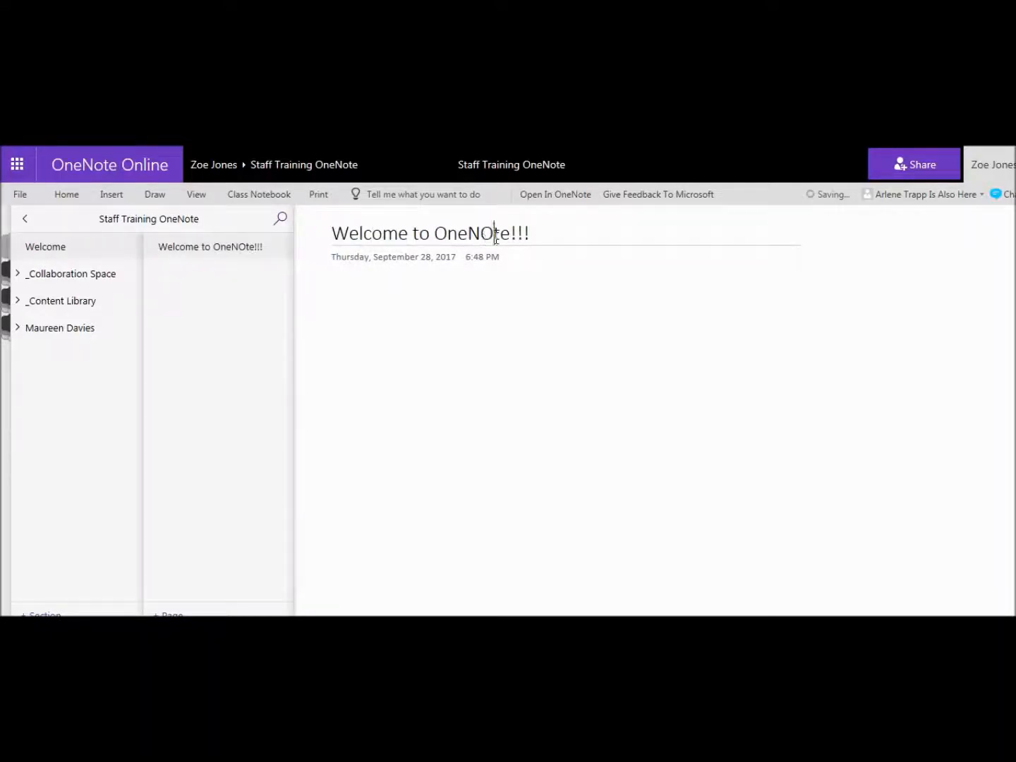
key(BackSpace)
text(ote!!!)
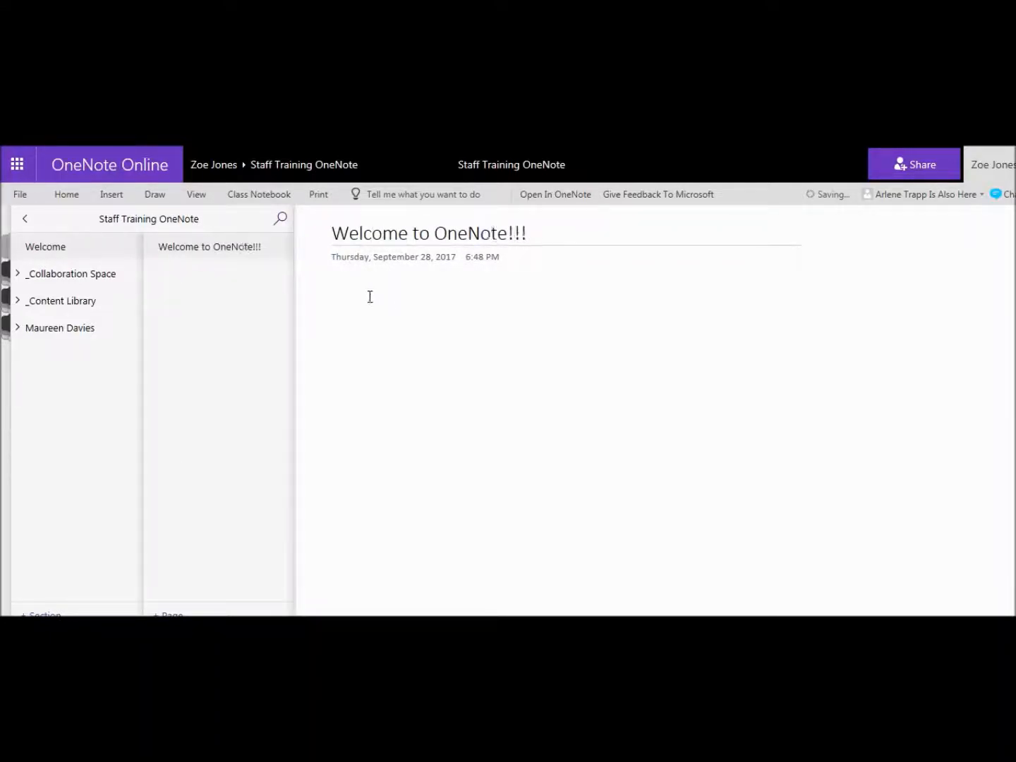
click(353, 297)
text(Hi Everyone!  Hope this video helps you set up your own OneNotes!!)
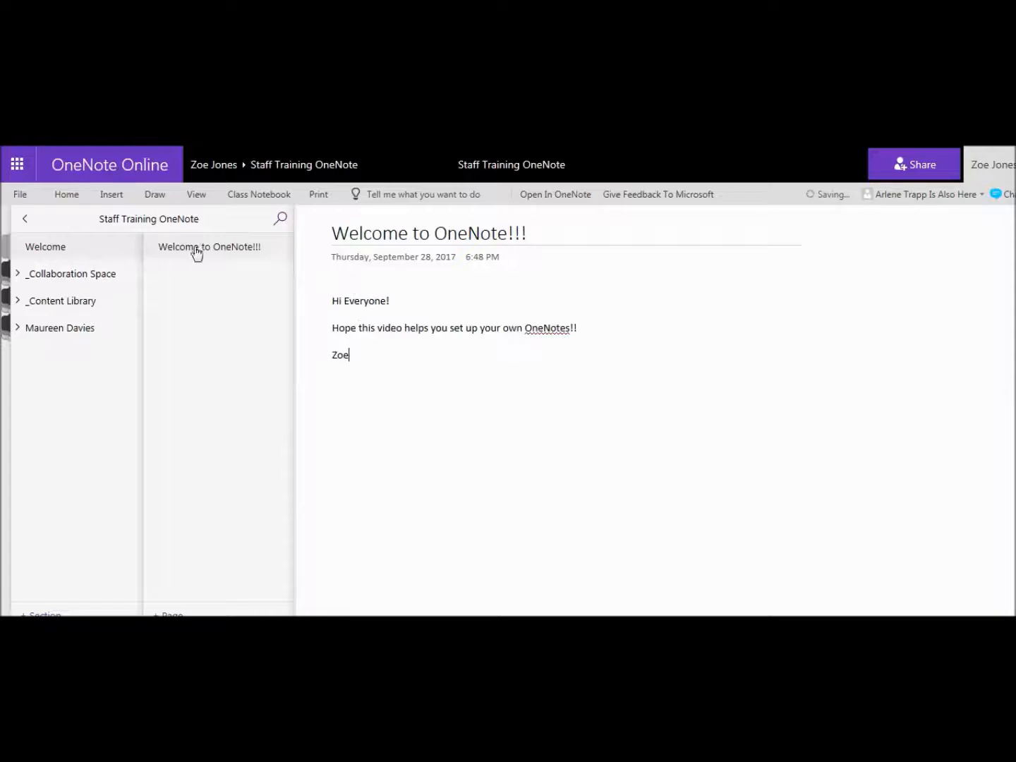
click(65, 282)
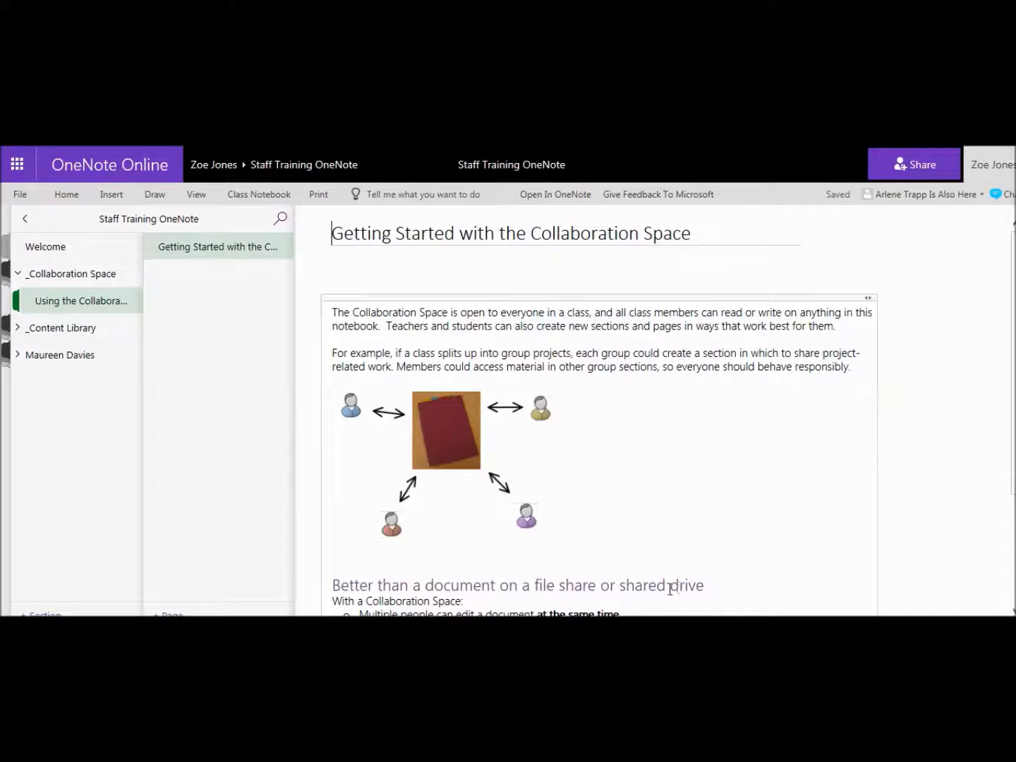
Delete the Collaboration Space's Getting Started starter page.
right_click(222, 250)
click(258, 296)
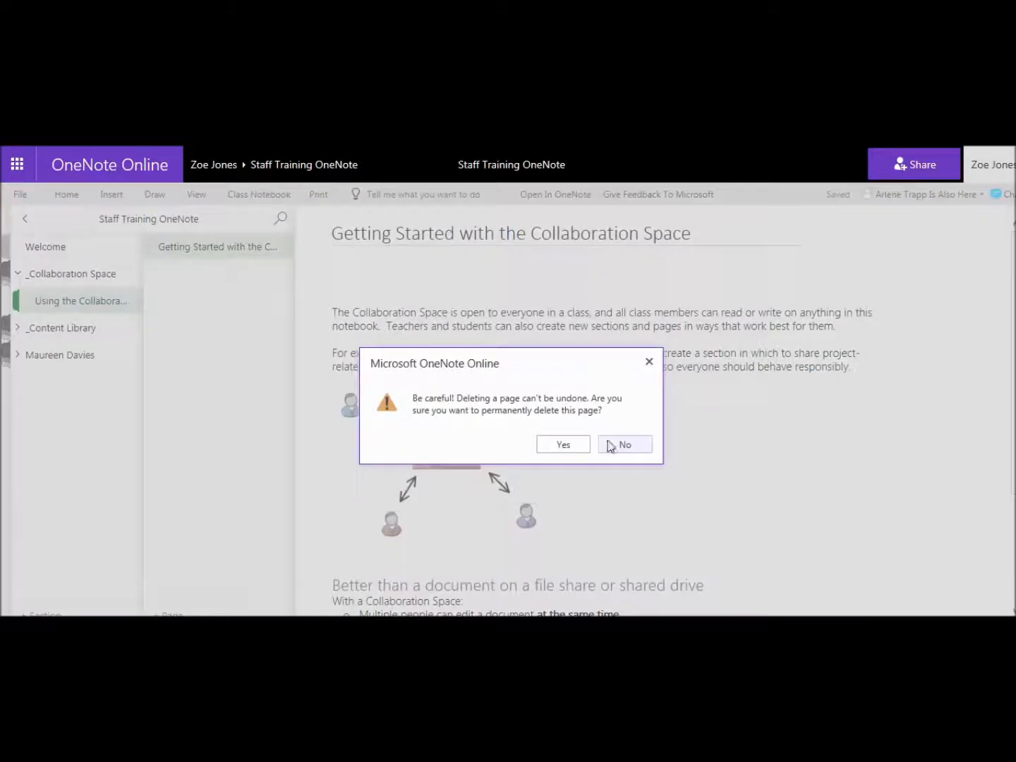
click(564, 444)
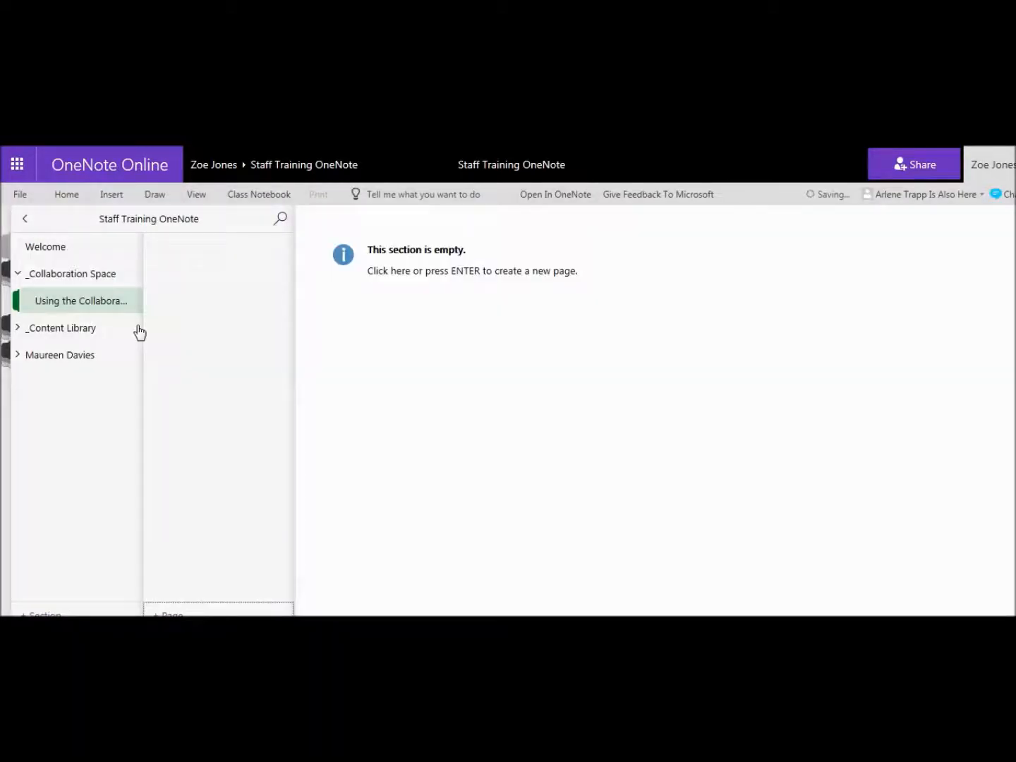
Permanently delete the Collaboration Space default section, then go to Content Library.
right_click(67, 300)
click(98, 327)
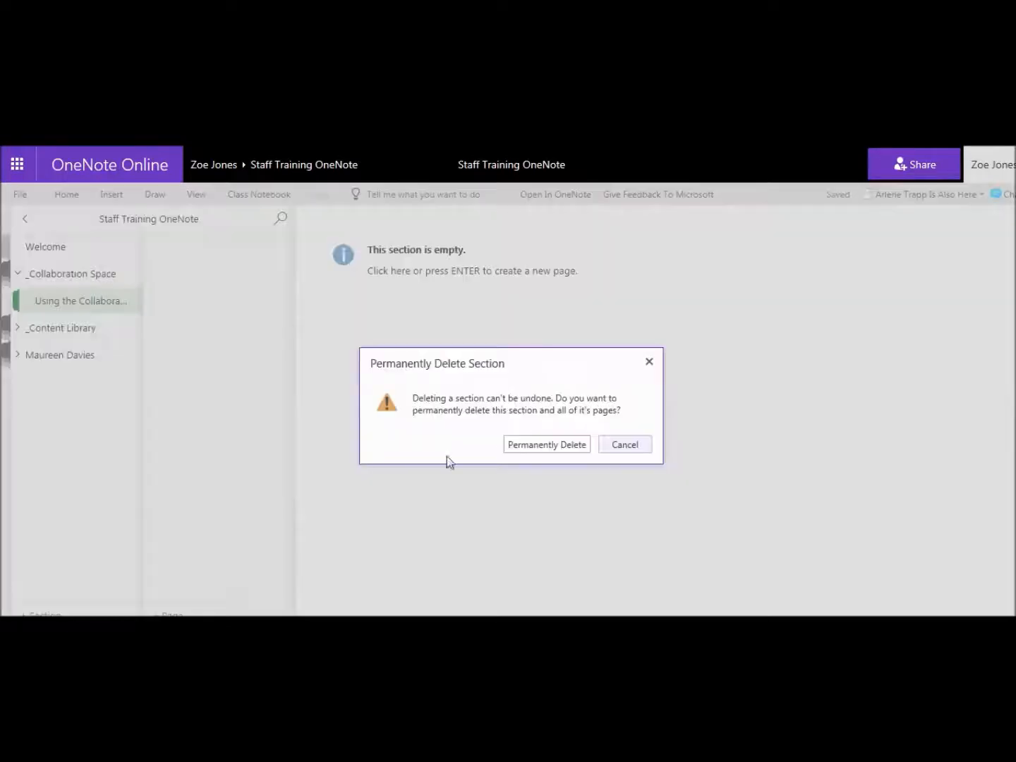
click(525, 444)
click(79, 305)
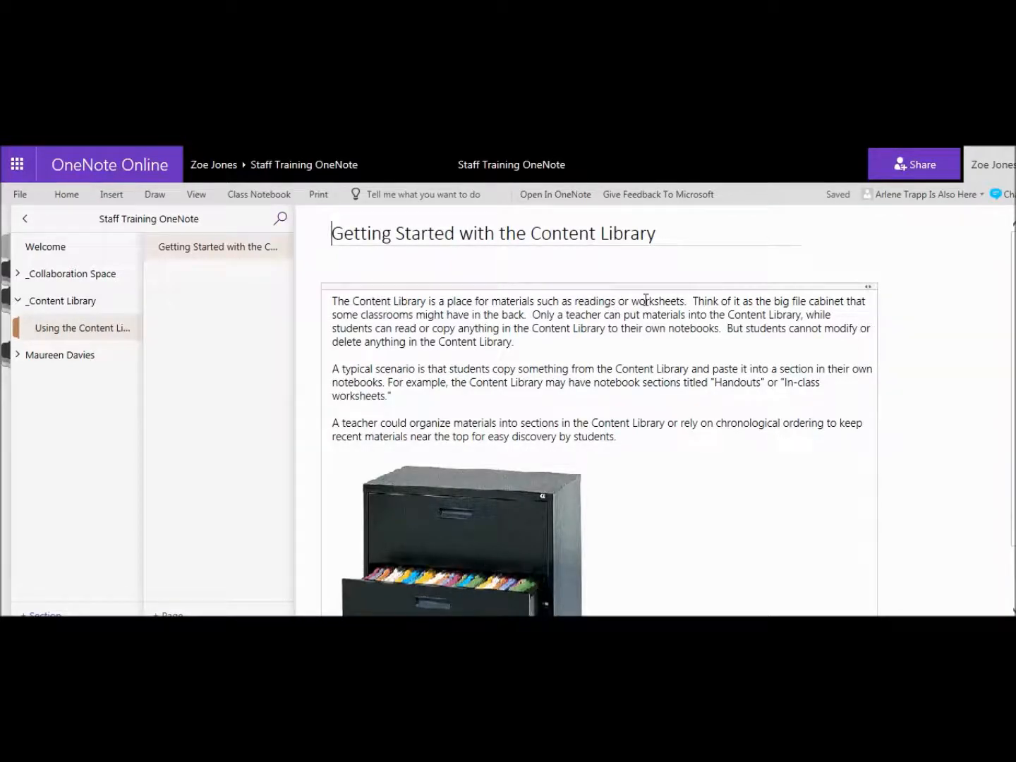
Delete the Content Library's Getting Started starter page.
scroll(408, 514, down, 1)
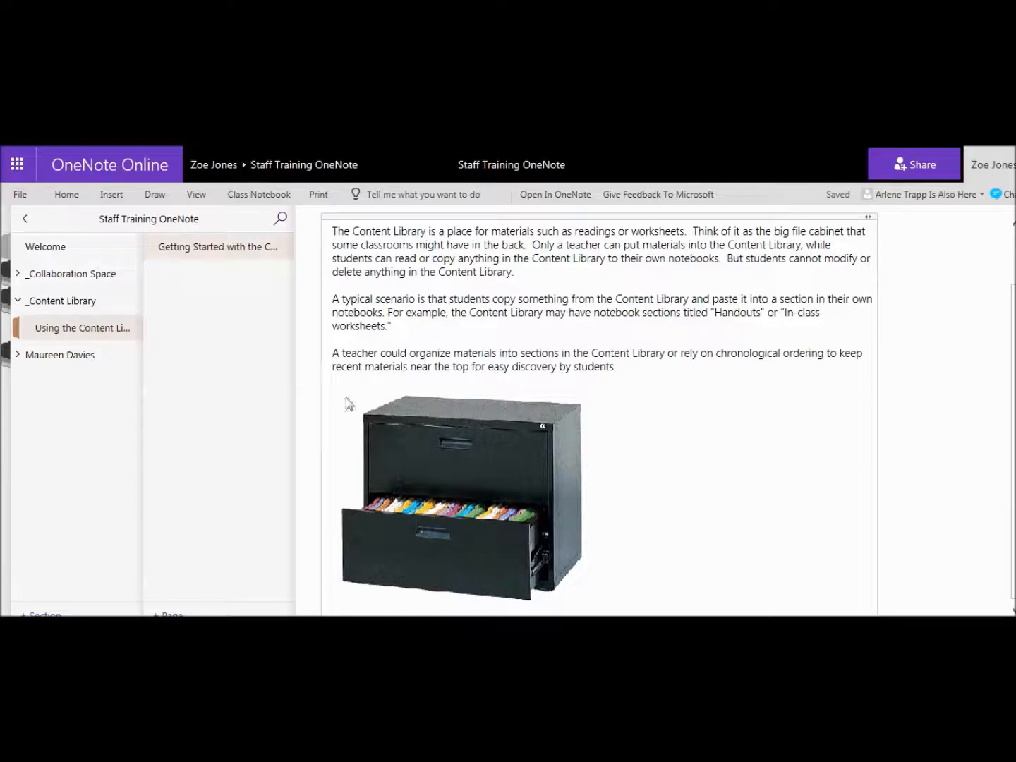
right_click(212, 249)
click(254, 291)
click(563, 442)
Permanently delete the Content Library default section, then expand the student's notebook sections.
right_click(59, 333)
click(99, 359)
click(542, 445)
click(67, 329)
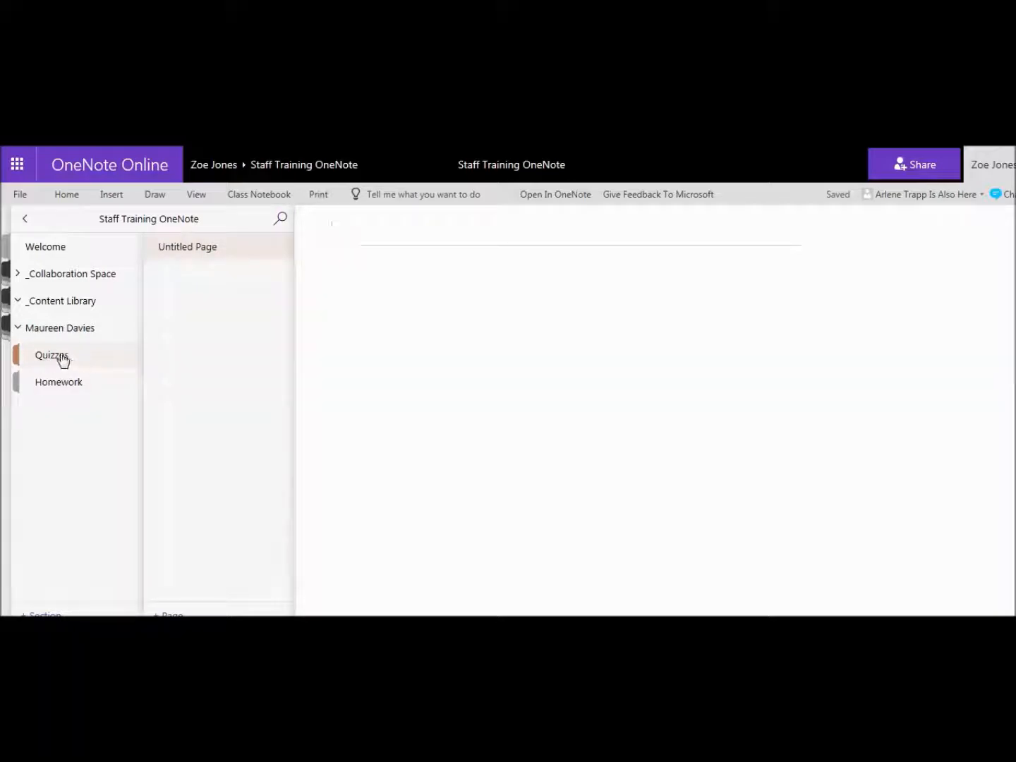
Show the student's Homework section and choose Open in OneNote for the desktop app.
click(71, 389)
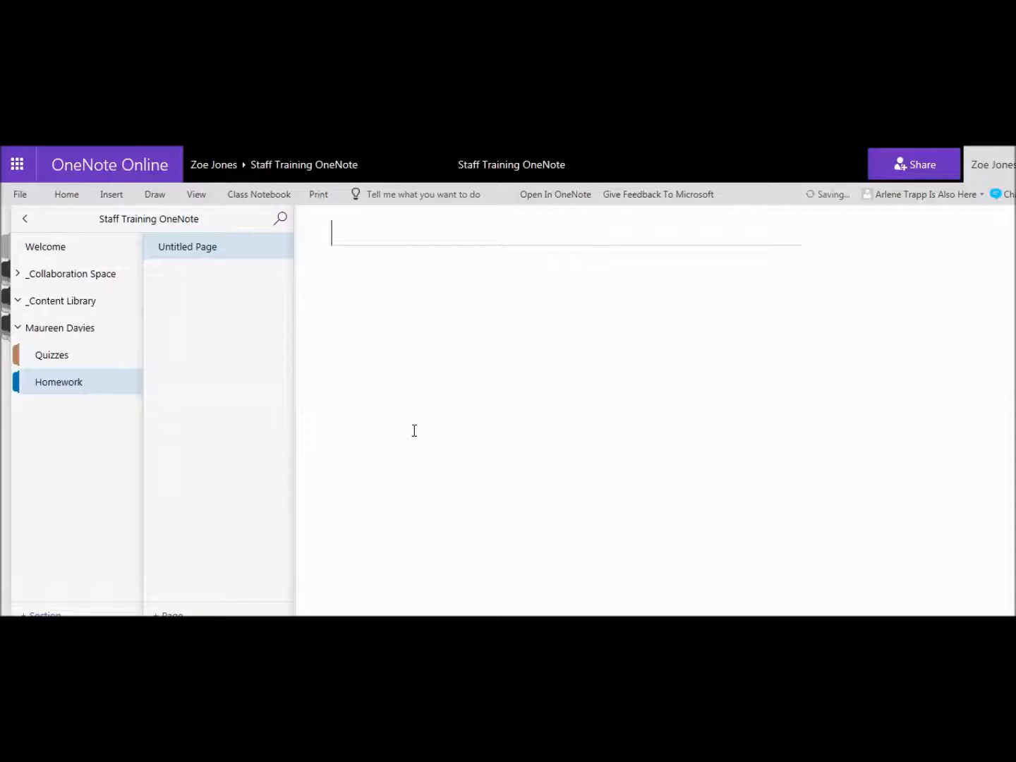
click(540, 196)
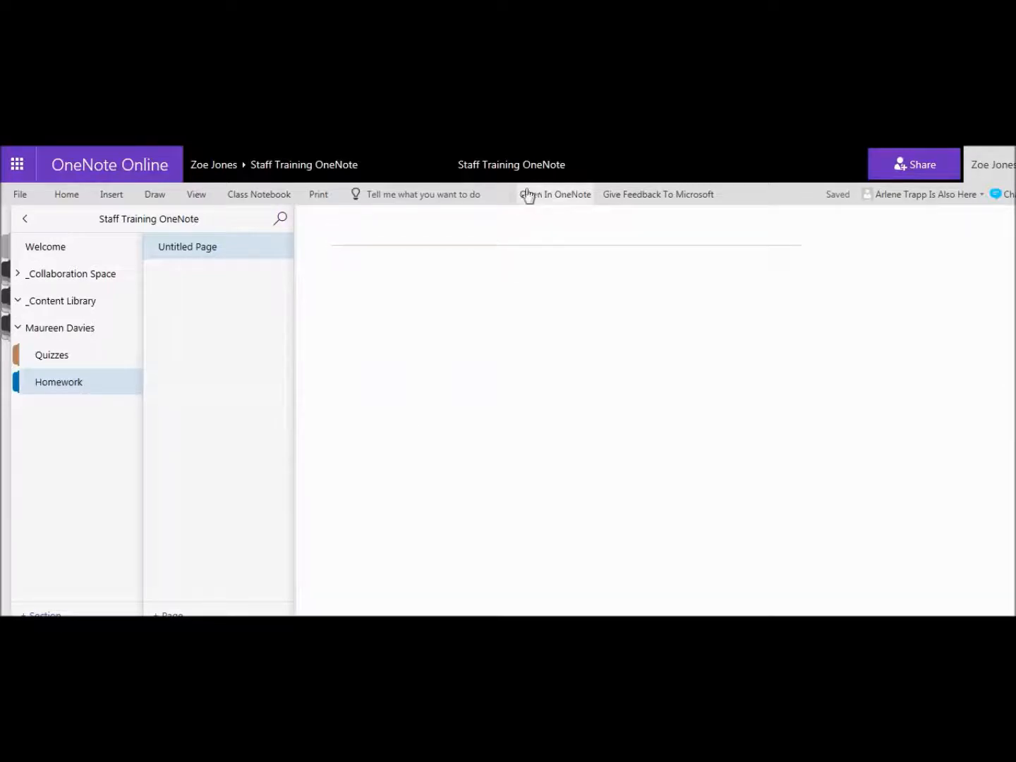